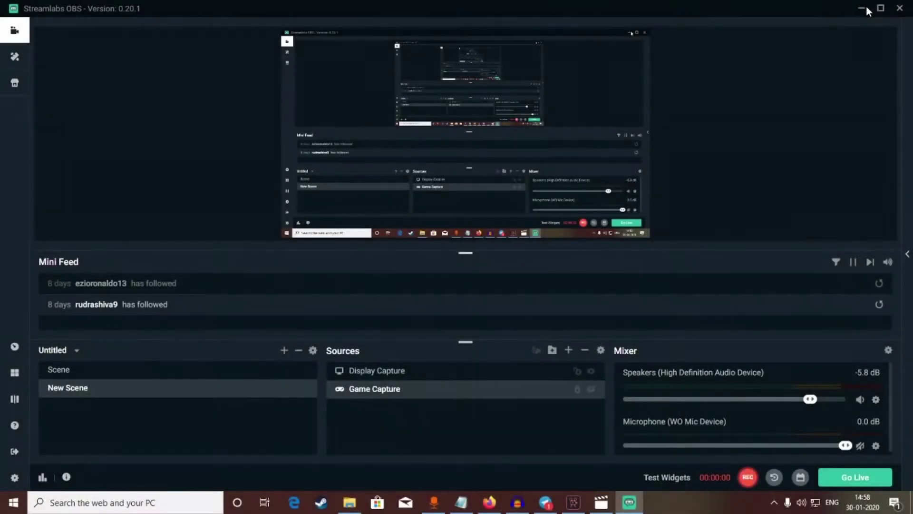
- Download wo_mic_client_setup.exe from the WO Mic page in Firefox
click(866, 8)
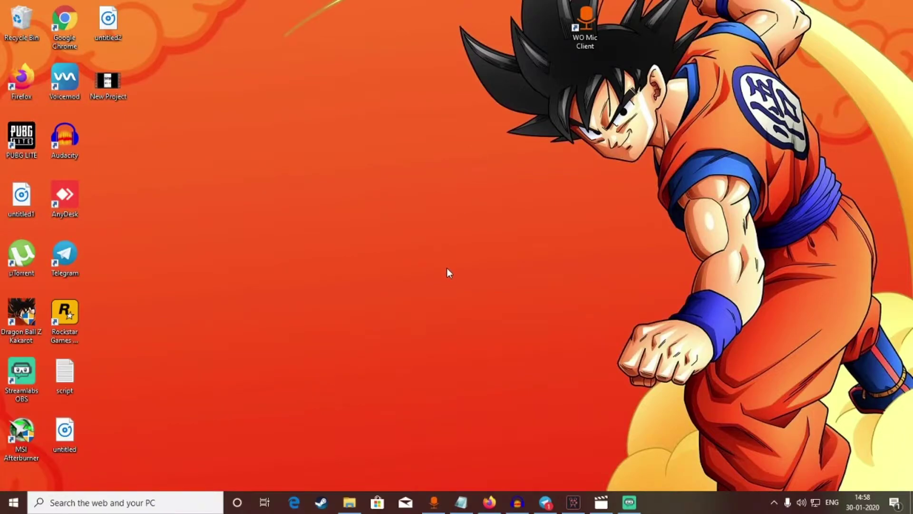
click(490, 502)
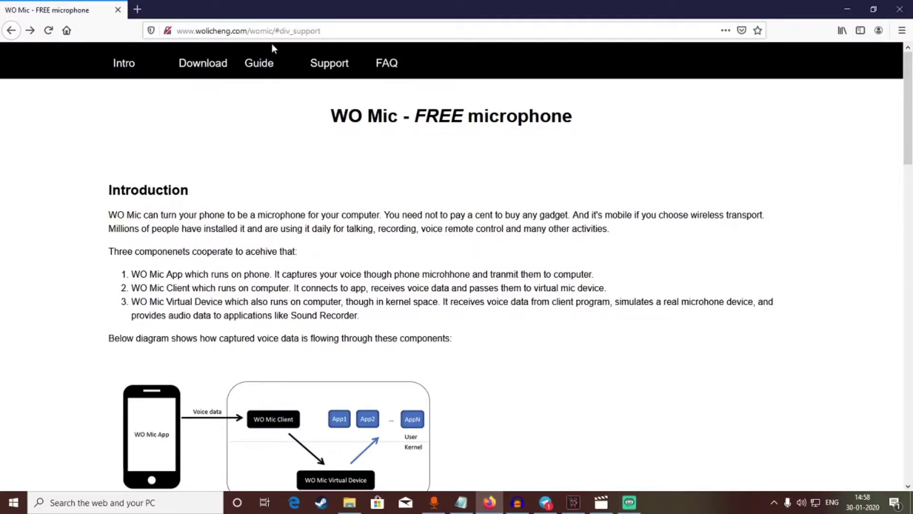
click(301, 31)
double_click(299, 30)
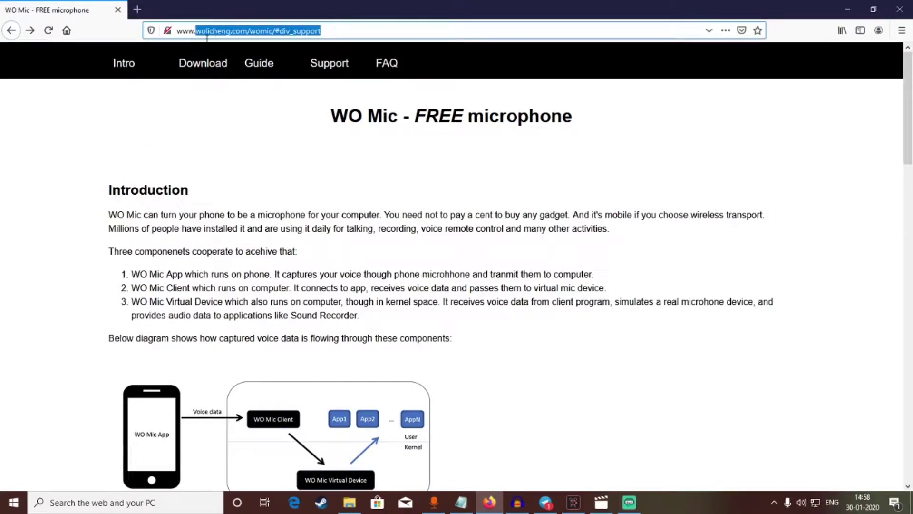
click(183, 135)
scroll(176, 146, down, 3)
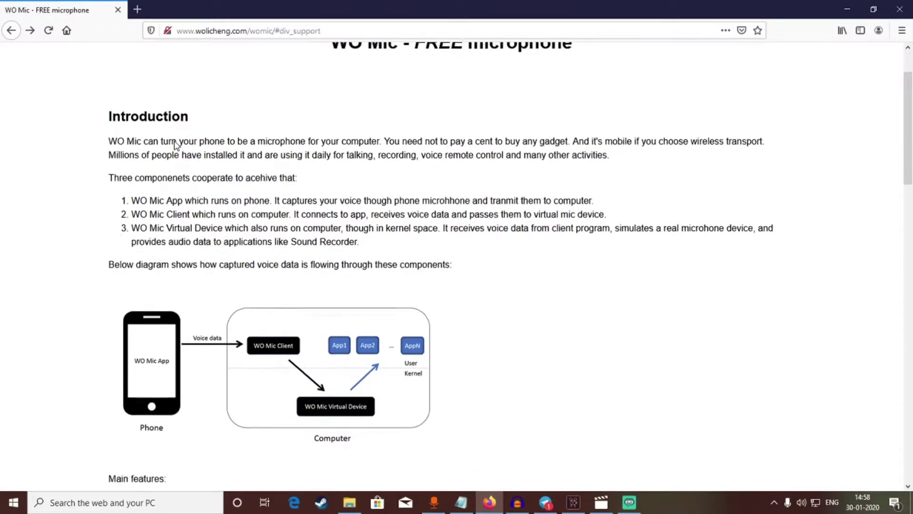
scroll(176, 146, down, 2)
scroll(176, 145, down, 2)
scroll(177, 146, down, 2)
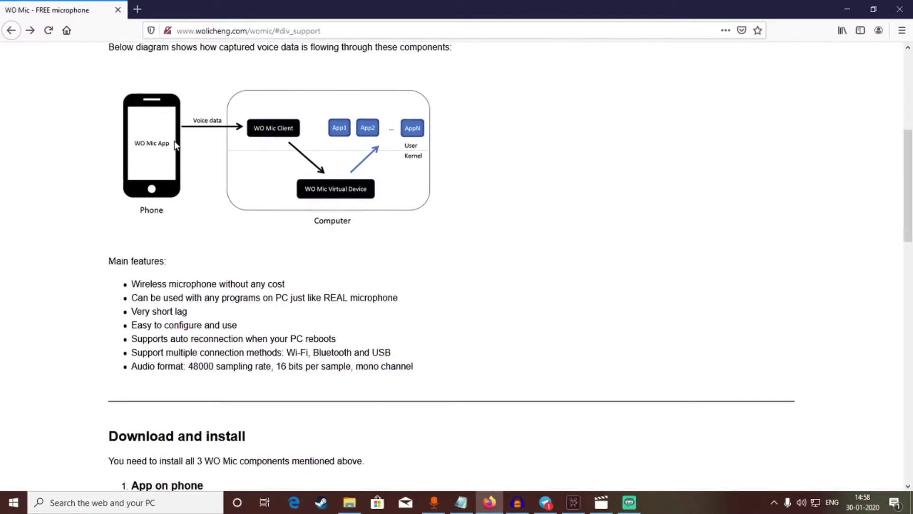
scroll(177, 146, down, 1)
scroll(176, 146, down, 1)
scroll(176, 146, down, 1)
scroll(176, 146, up, 2)
scroll(176, 146, up, 1)
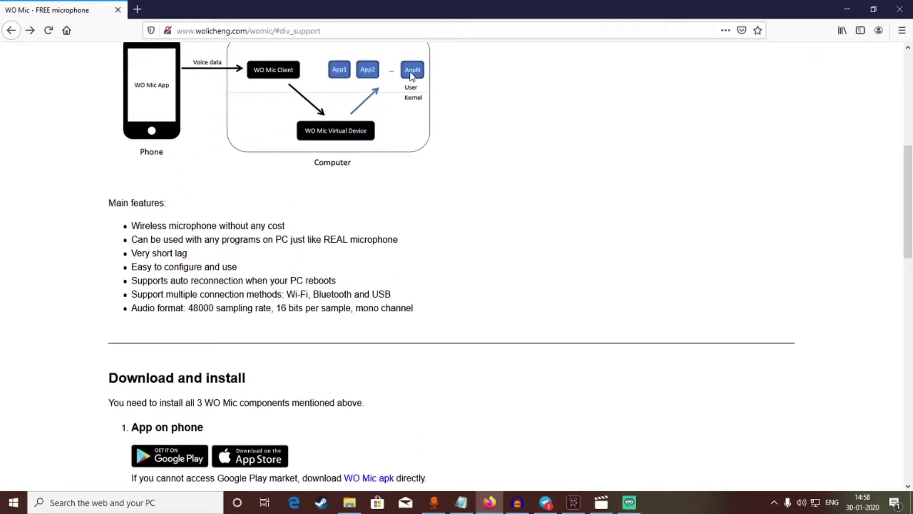
scroll(277, 201, down, 3)
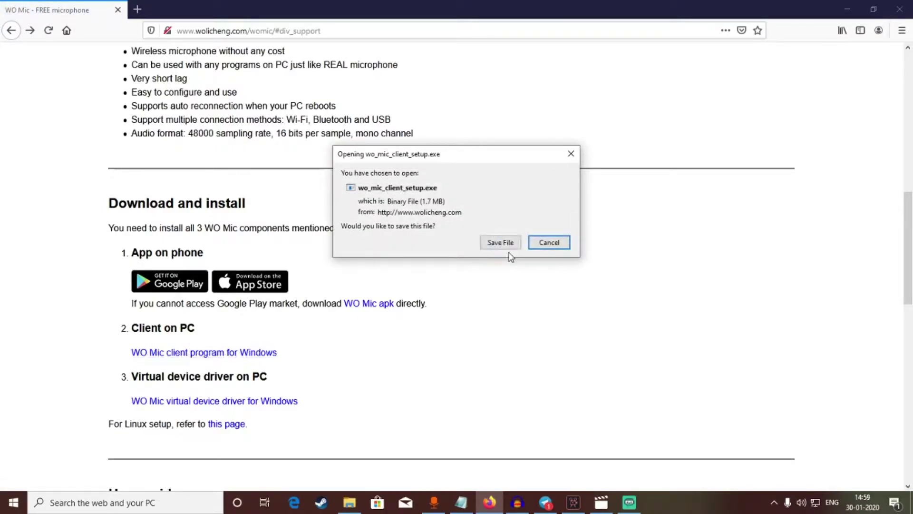
click(501, 244)
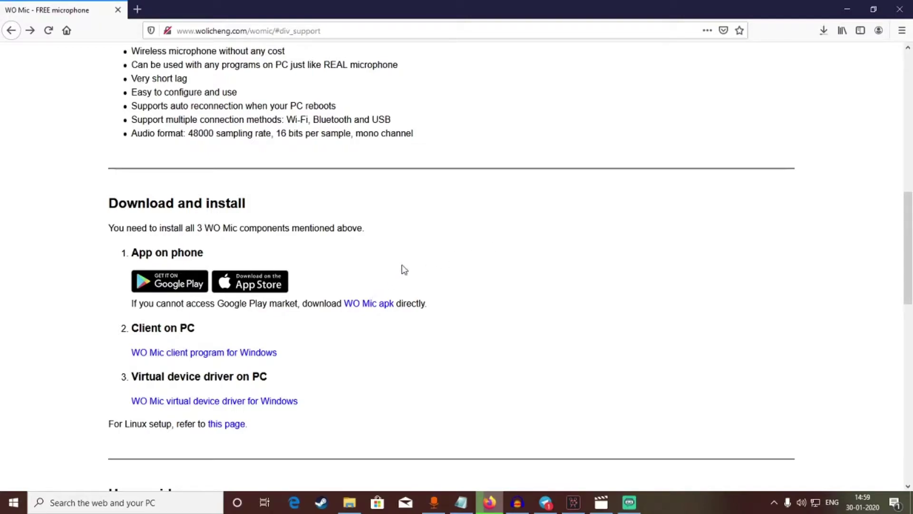
- Run the client installer from Downloads, cancel at Choose Install Location, and return to the desktop shortcut
click(824, 31)
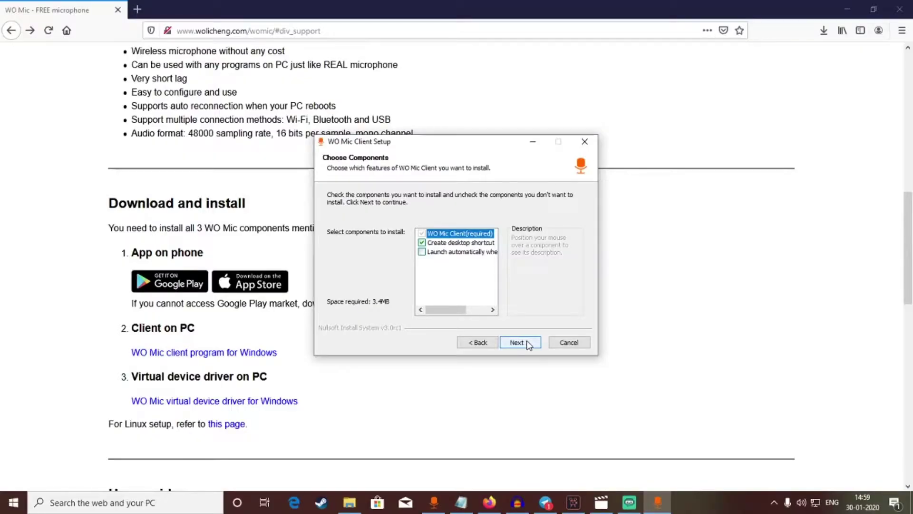
click(520, 343)
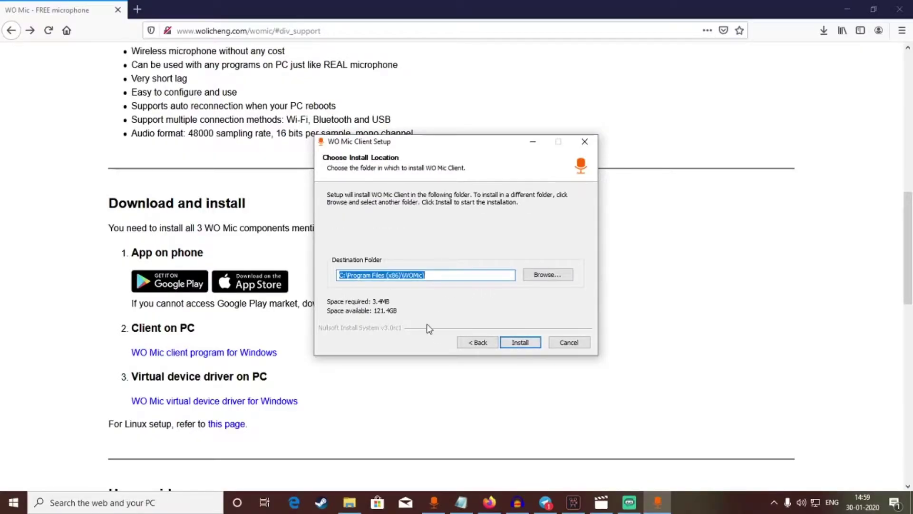
click(569, 343)
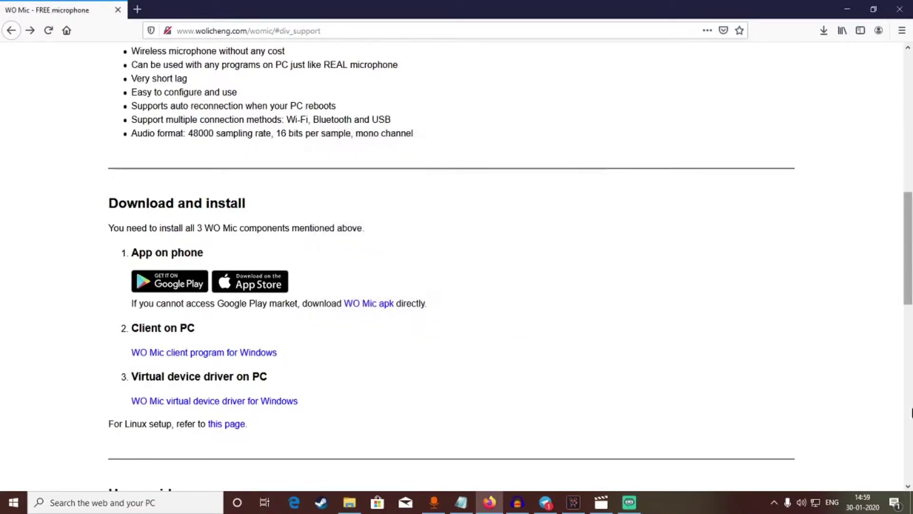
click(908, 502)
click(585, 28)
- Download the WO Mic virtual device driver installer from the WO Mic page
click(570, 234)
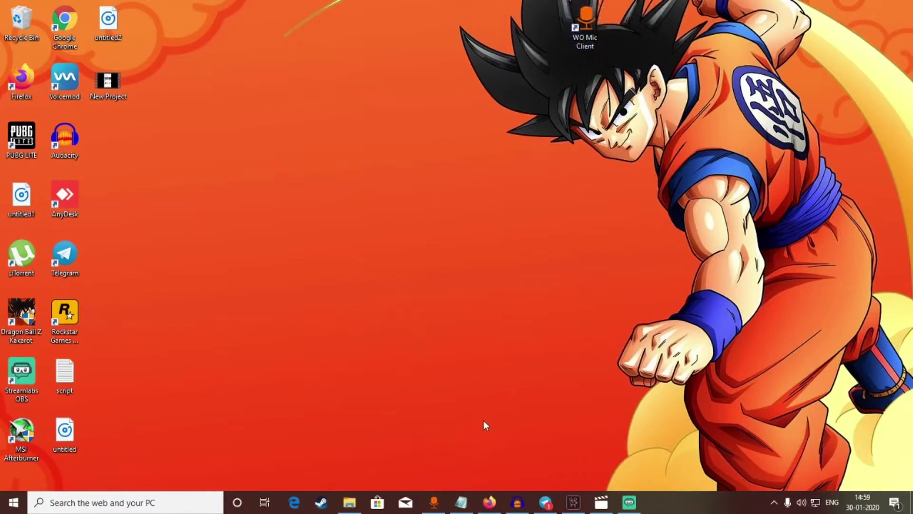
click(490, 503)
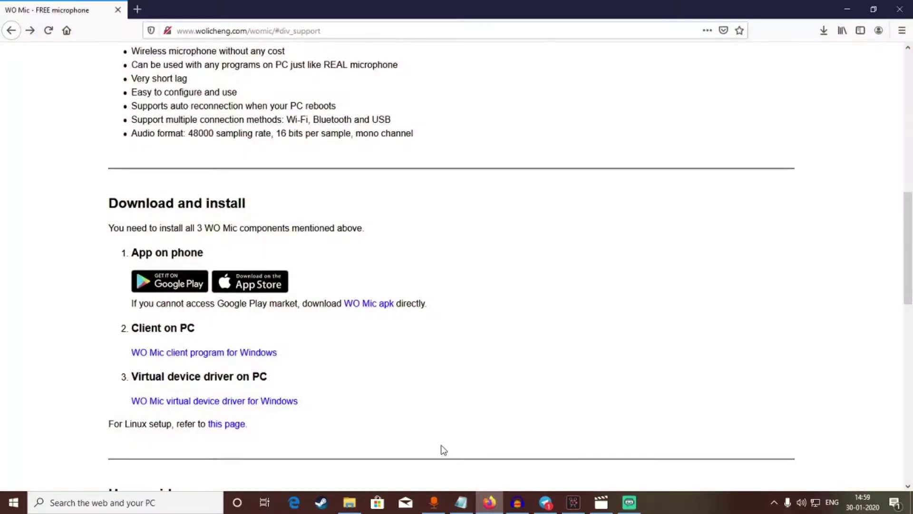
scroll(221, 357, down, 1)
click(216, 346)
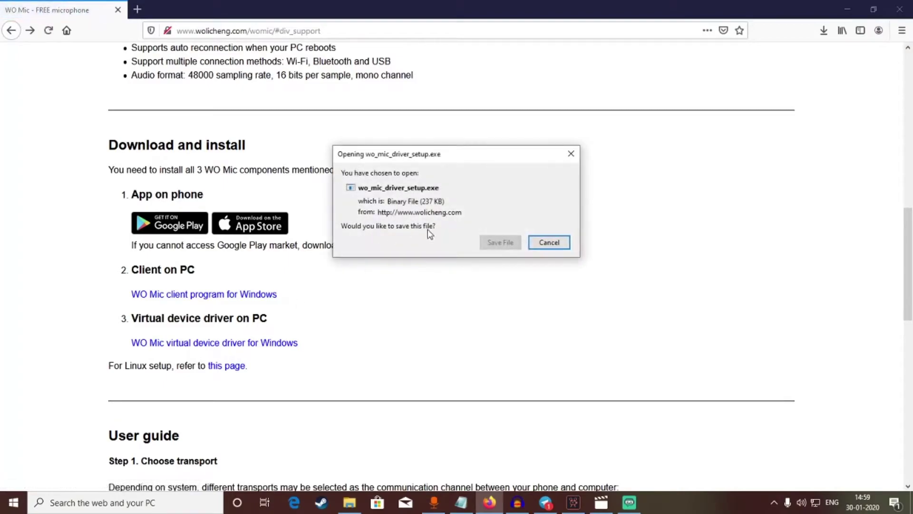
click(500, 243)
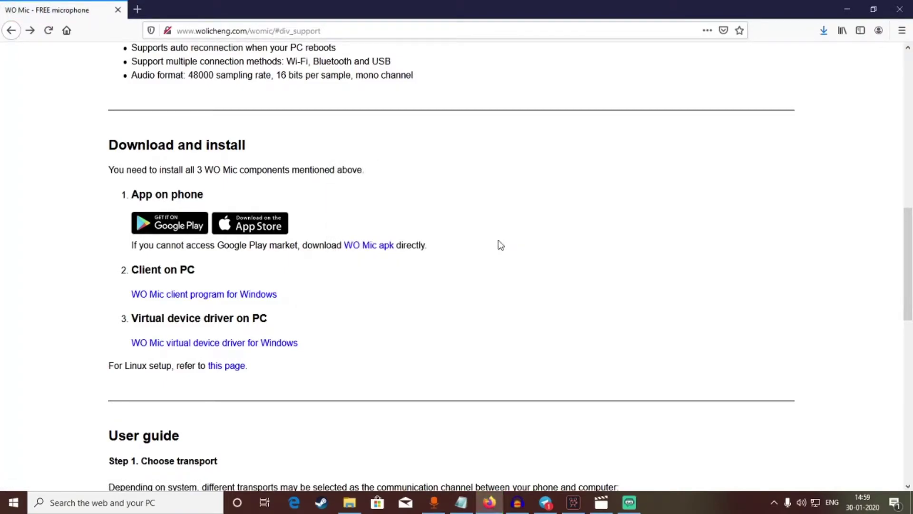
click(823, 31)
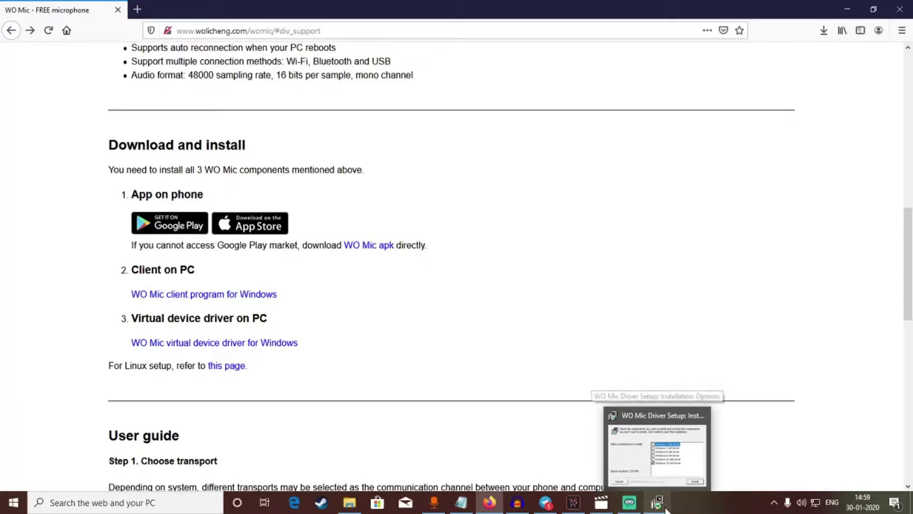
- Cancel the WO Mic Driver Setup wizard and minimize Firefox to the desktop
click(658, 502)
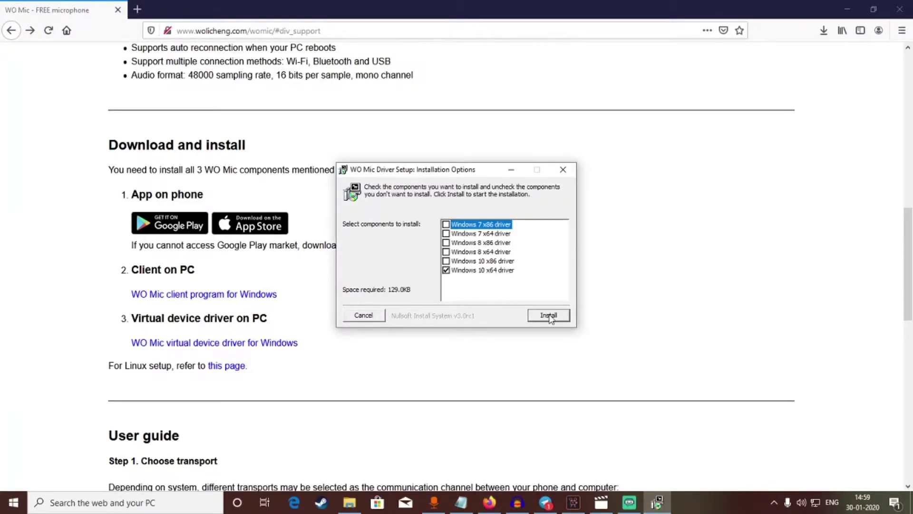
click(366, 315)
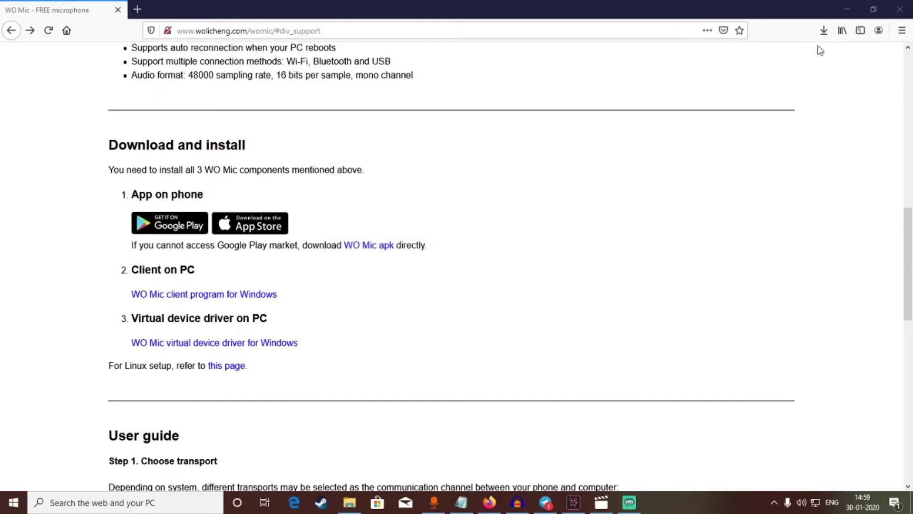
click(849, 8)
- Refresh the desktop from its context menu
right_click(849, 9)
click(836, 54)
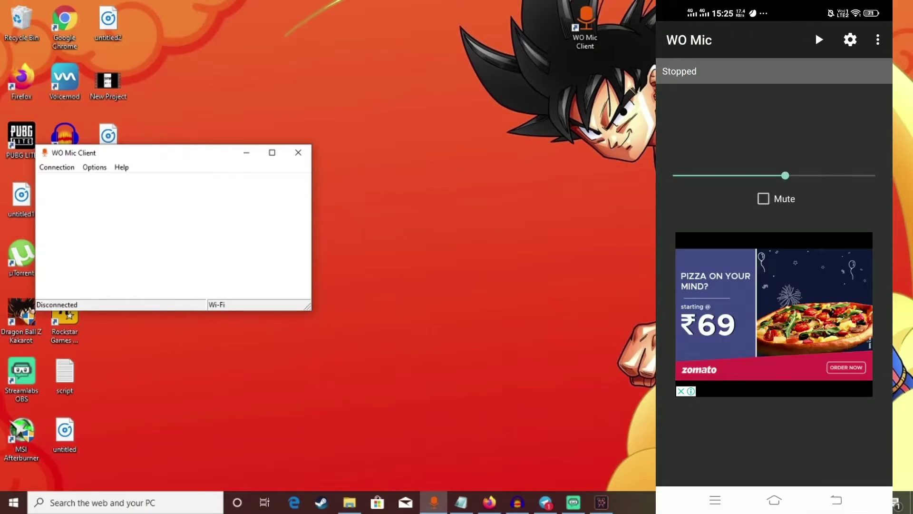
- Start the phone's microphone server and bring up the client's Connect dialog
click(819, 39)
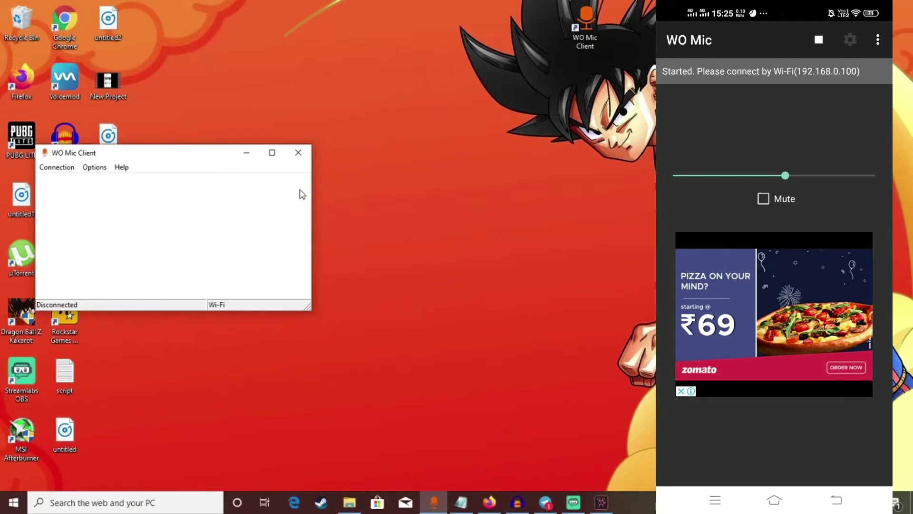
click(57, 167)
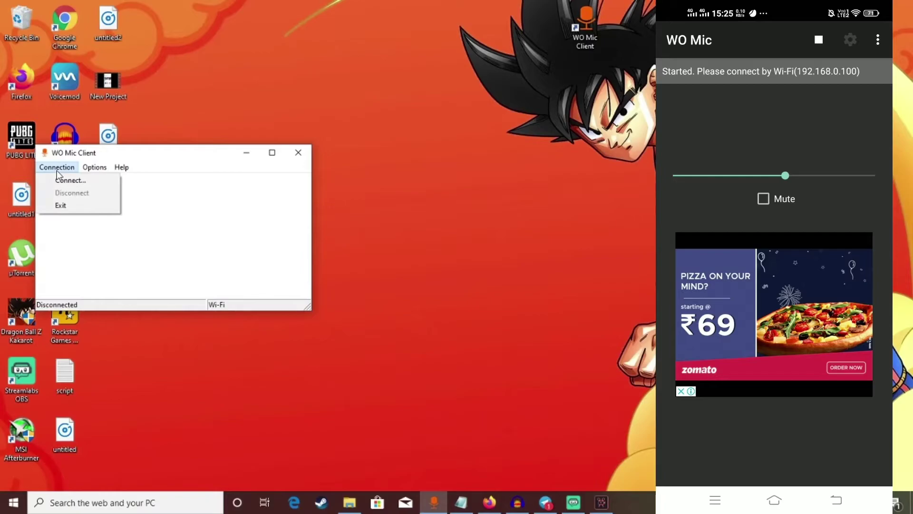
click(64, 182)
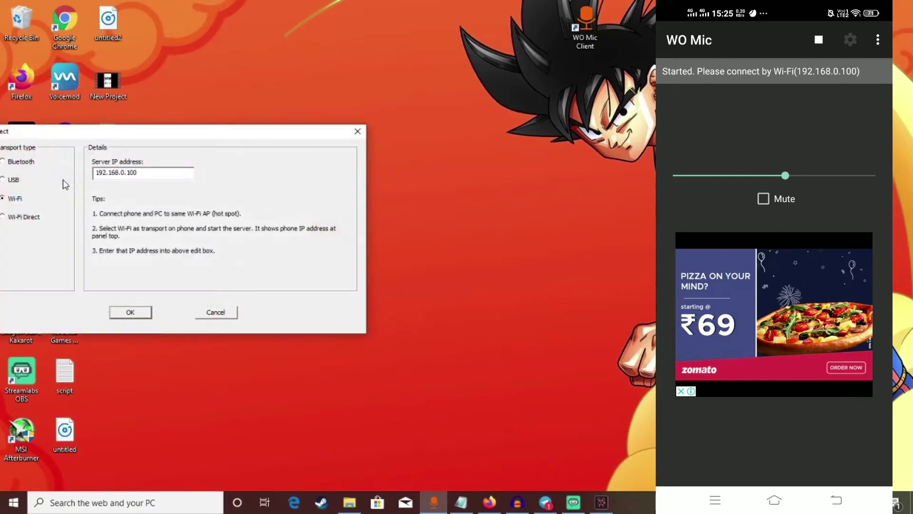
drag(84, 130, 230, 154)
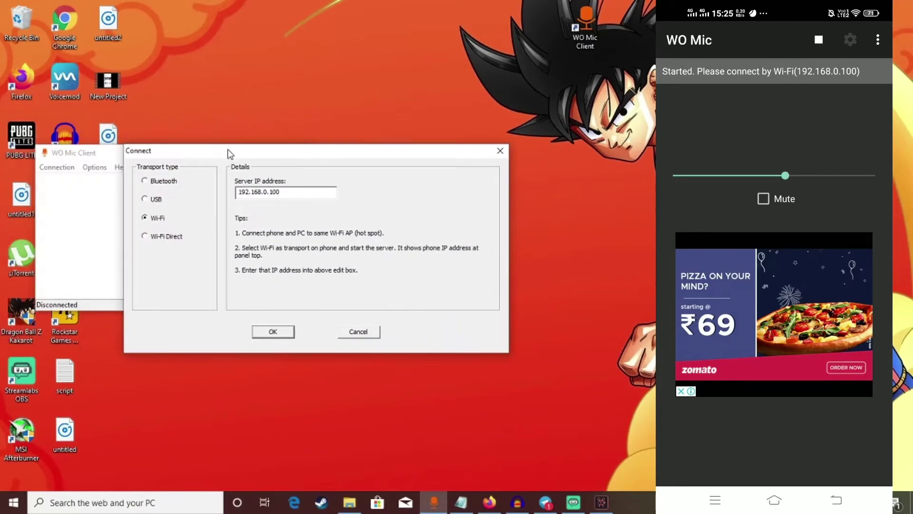
- Connect the PC client to the phone over Wi-Fi transport at 192.168.0.100
click(144, 182)
click(145, 199)
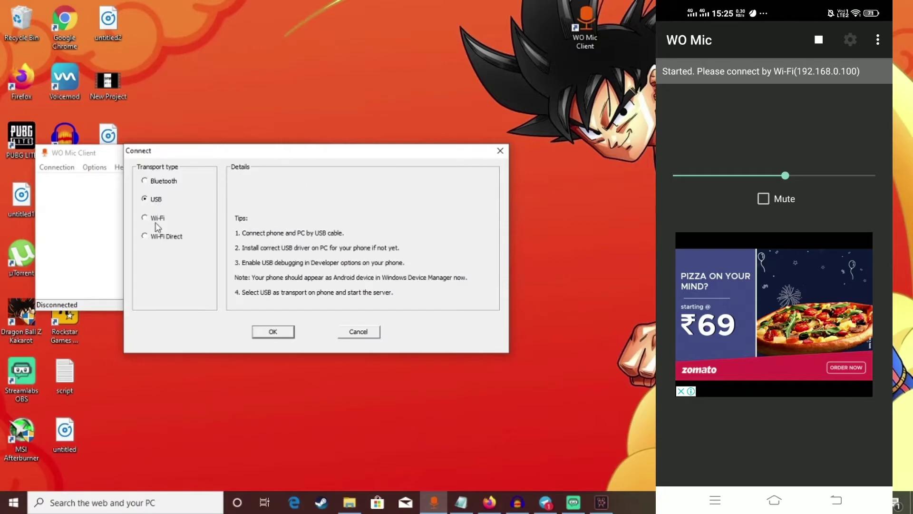
click(145, 218)
click(145, 236)
click(145, 218)
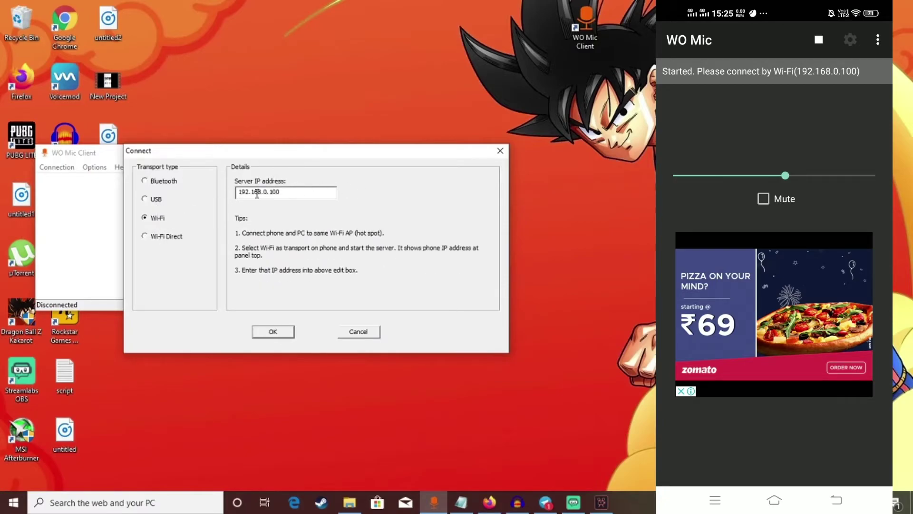
click(273, 333)
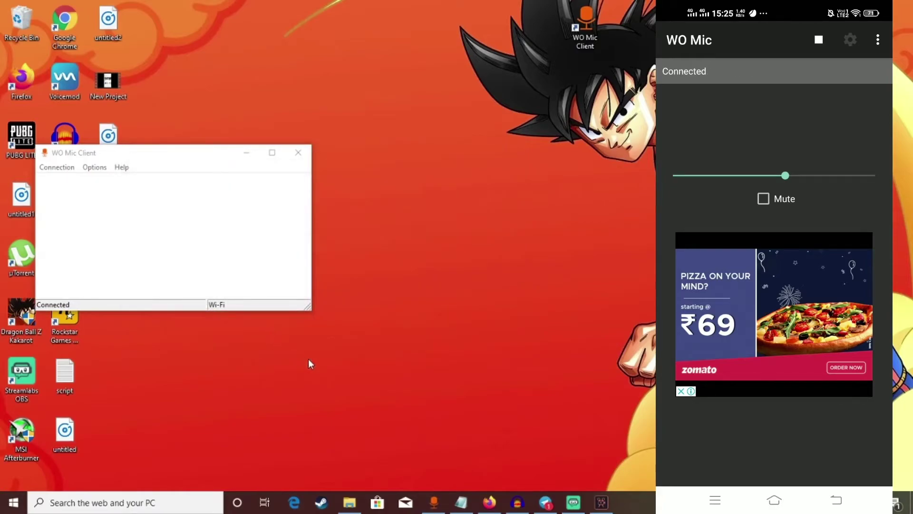
- Record a roughly three-second voice clip from Microphone (WO Mic Device) in Audacity and play it back
click(517, 503)
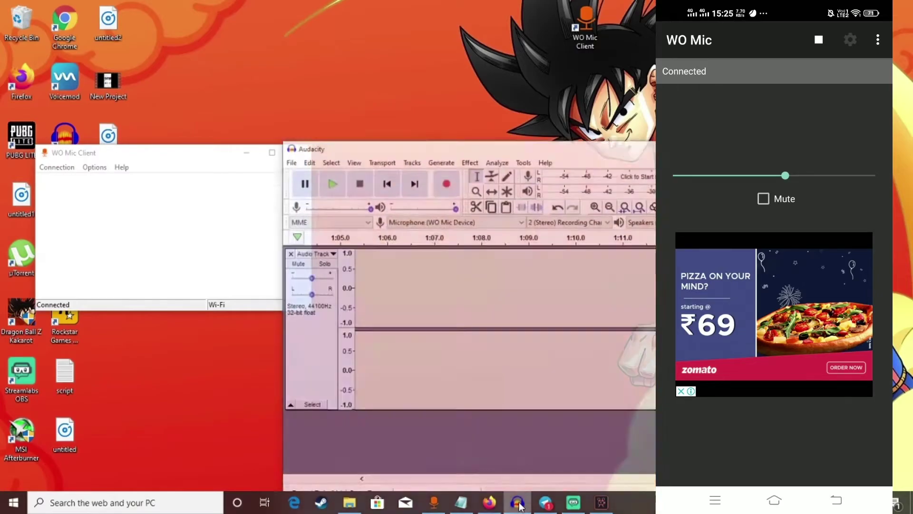
click(461, 207)
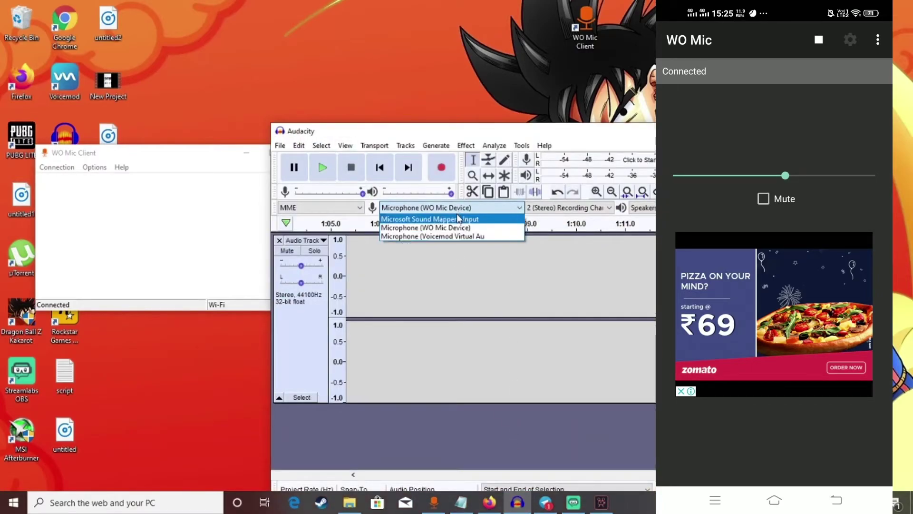
click(457, 227)
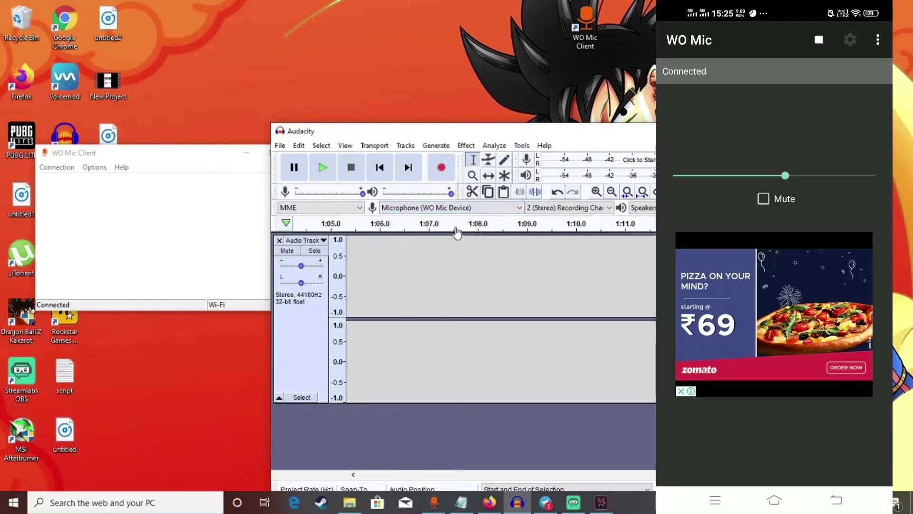
click(443, 168)
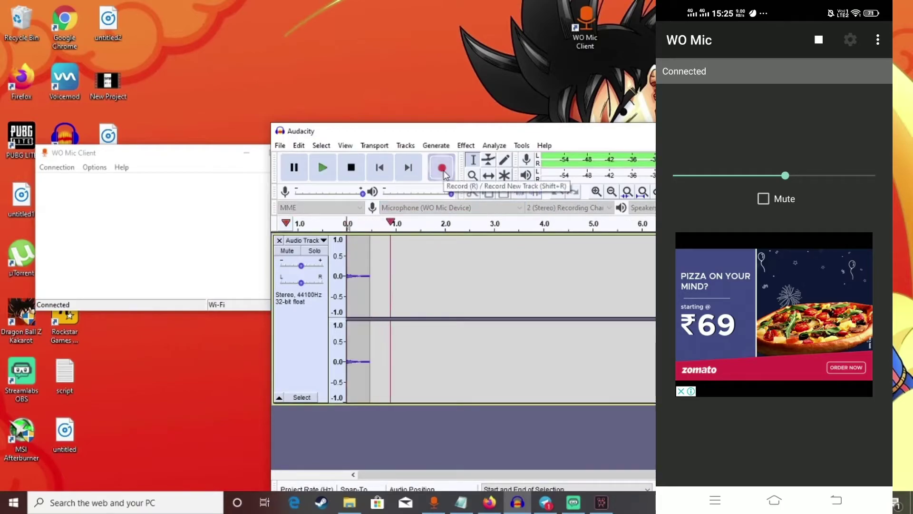
click(351, 167)
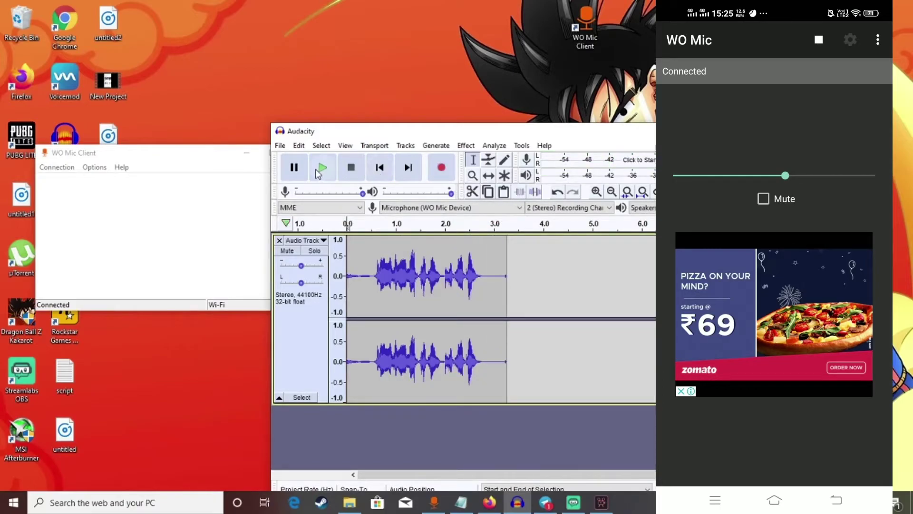
click(323, 168)
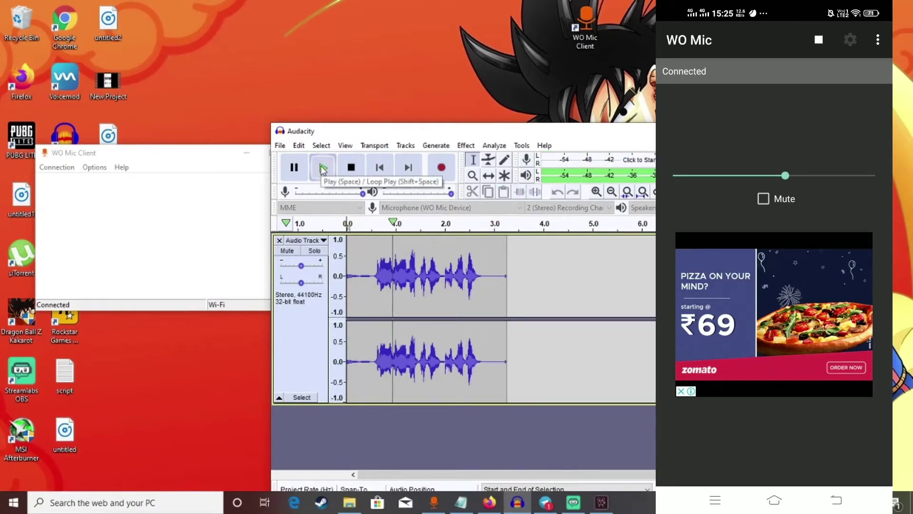
click(352, 168)
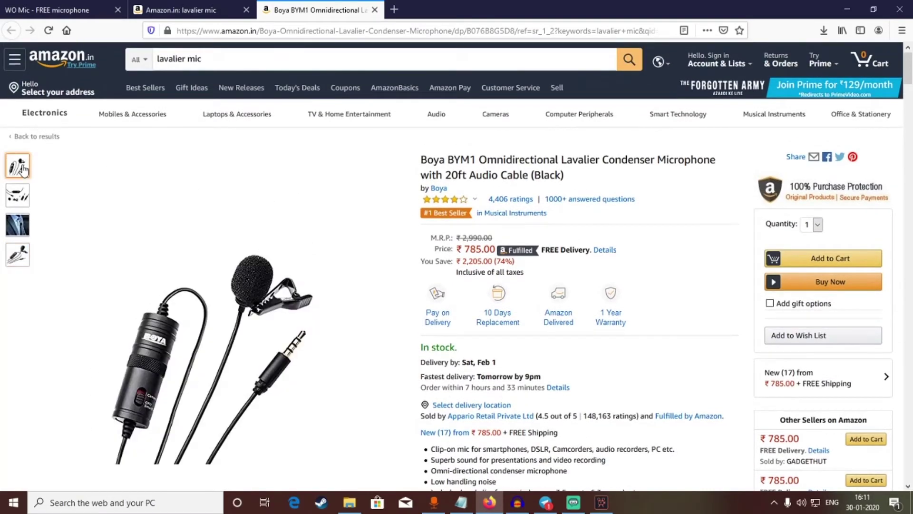
scroll(21, 169, down, 1)
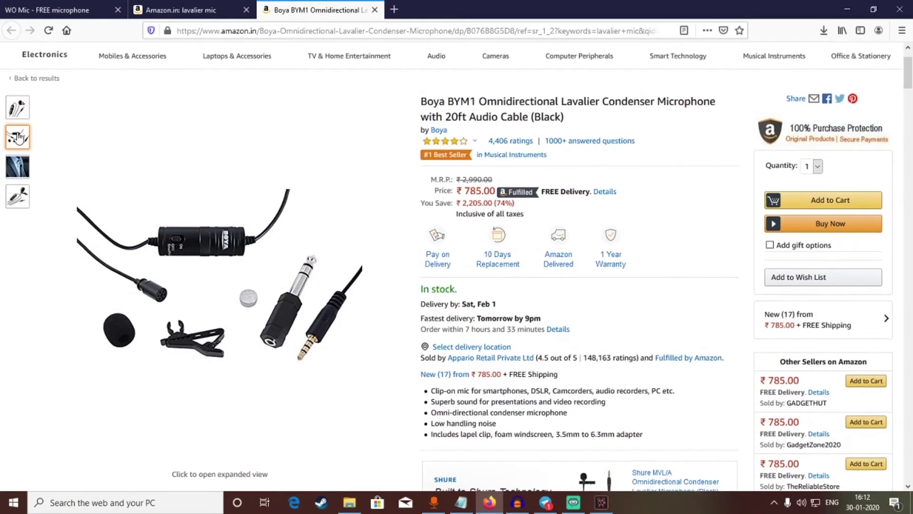